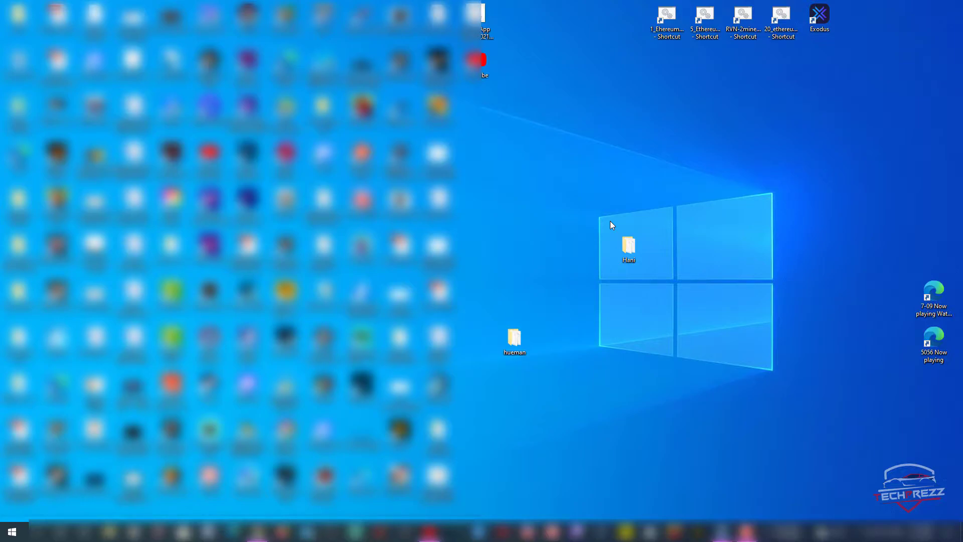
Step: Bring up the wallet and scroll through the home Tokens list (SAFEMOON, EverGrow Coin, Surge Inu)
{"action": "mouse_move", "coordinate": [723, 531]}
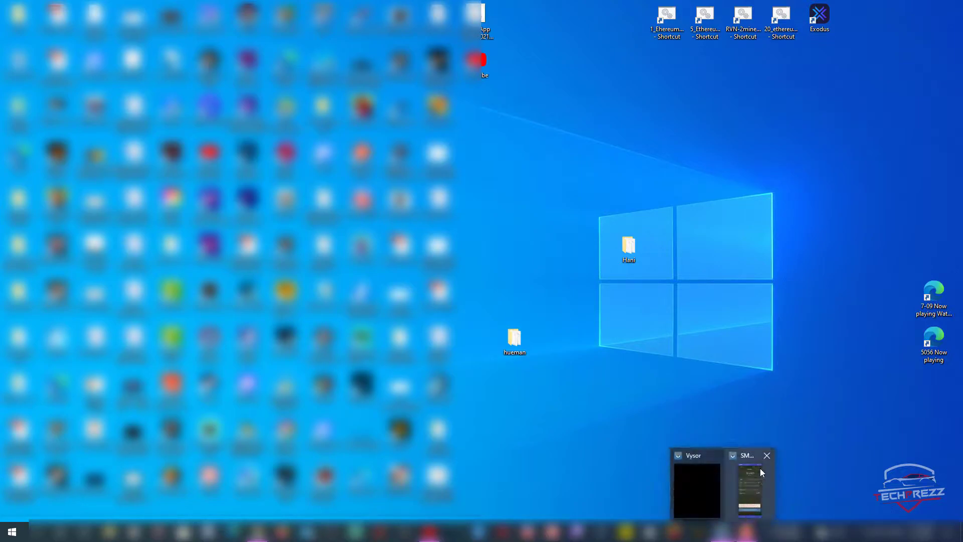
{"action": "left_click", "coordinate": [757, 462]}
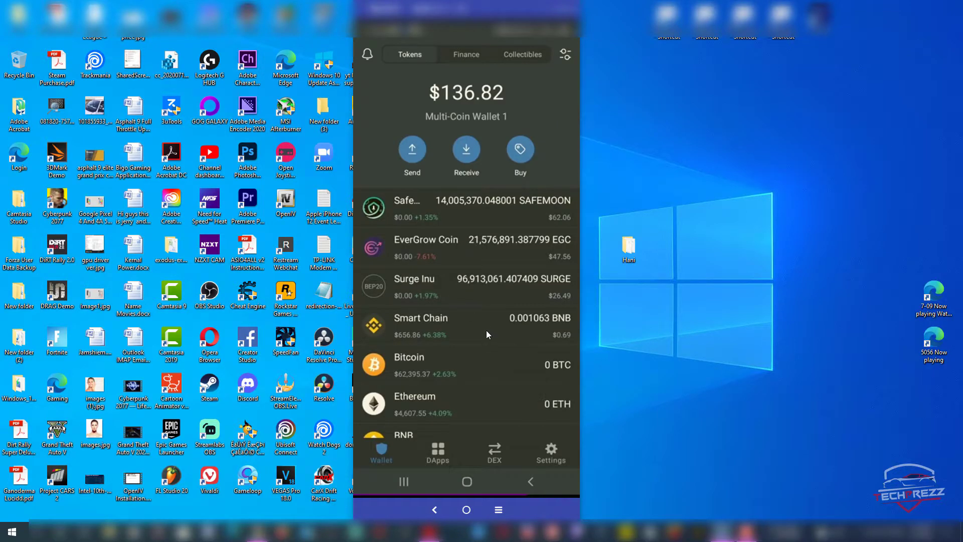
{"action": "scroll", "coordinate": [449, 326], "scroll_direction": "down", "scroll_amount": 5}
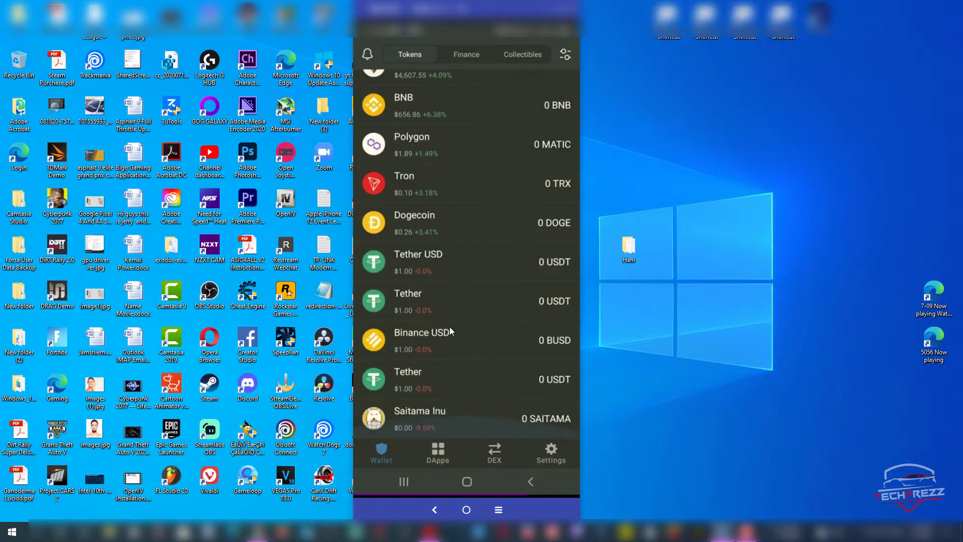
{"action": "scroll", "coordinate": [442, 295], "scroll_direction": "up", "scroll_amount": 10}
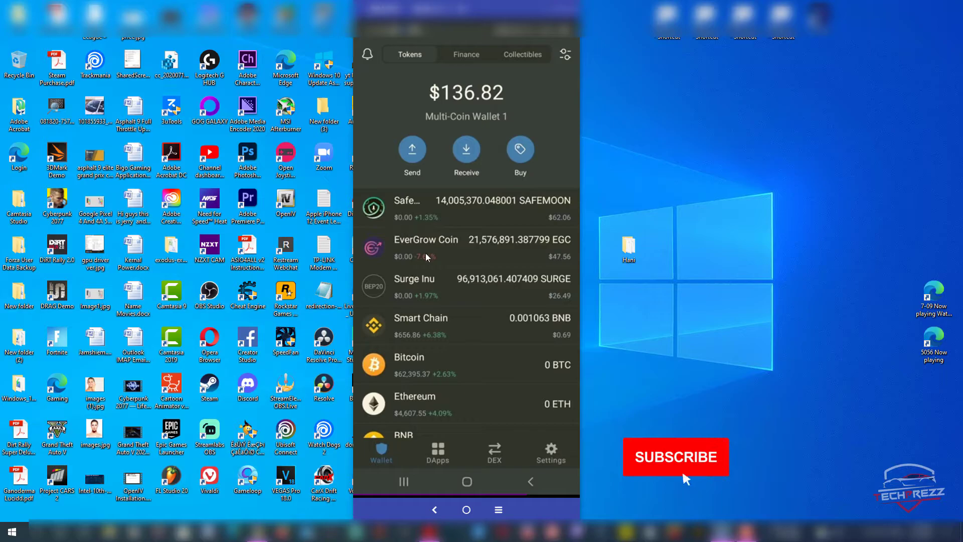
{"action": "scroll", "coordinate": [449, 333], "scroll_direction": "down", "scroll_amount": 2}
{"action": "scroll", "coordinate": [449, 334], "scroll_direction": "down", "scroll_amount": 6}
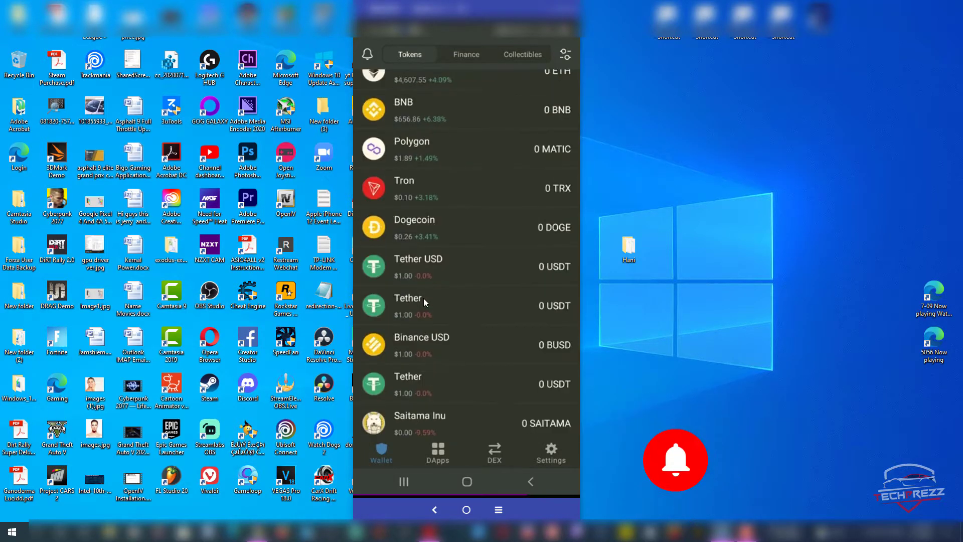
{"action": "scroll", "coordinate": [422, 287], "scroll_direction": "up", "scroll_amount": 8}
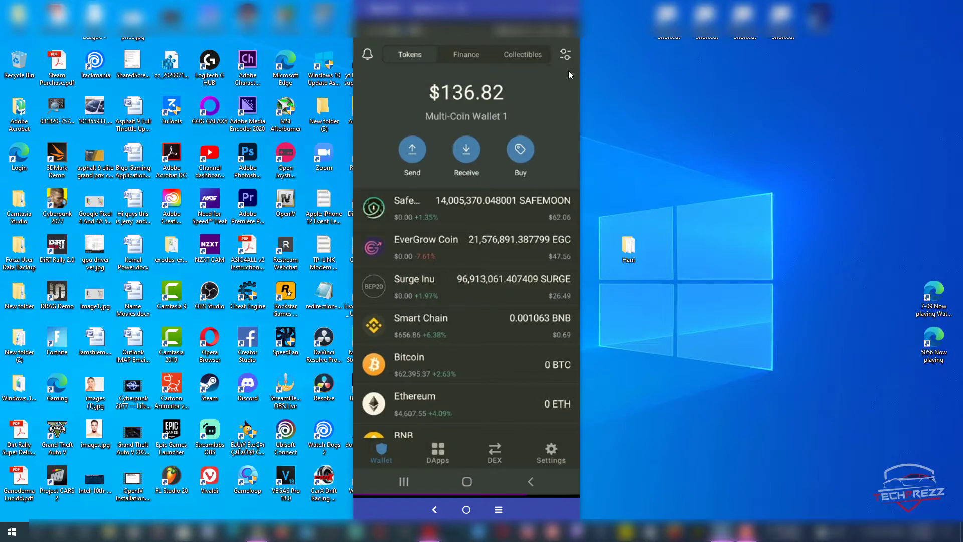
Step: On the token search page, browse the toggle list and switch VeChain VET off
{"action": "left_click", "coordinate": [565, 54]}
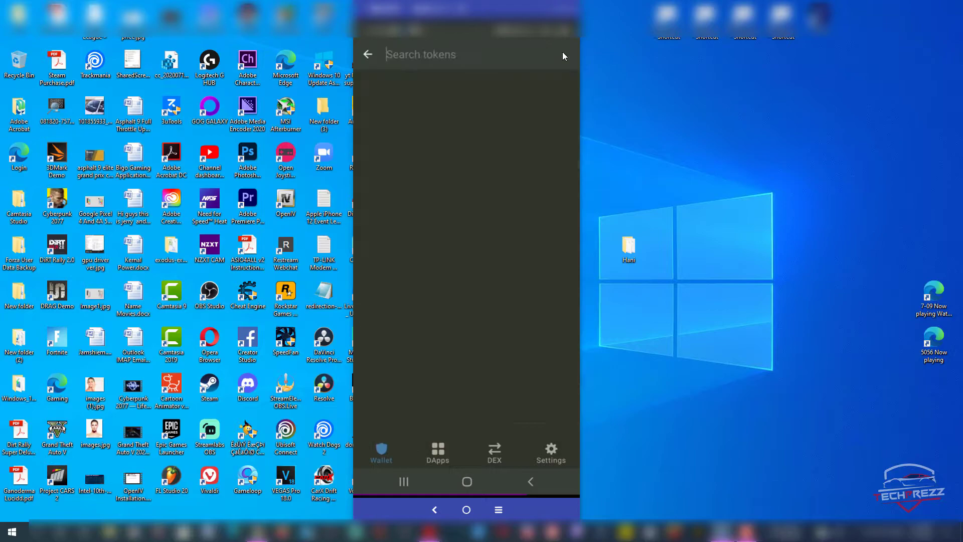
{"action": "left_click", "coordinate": [493, 53]}
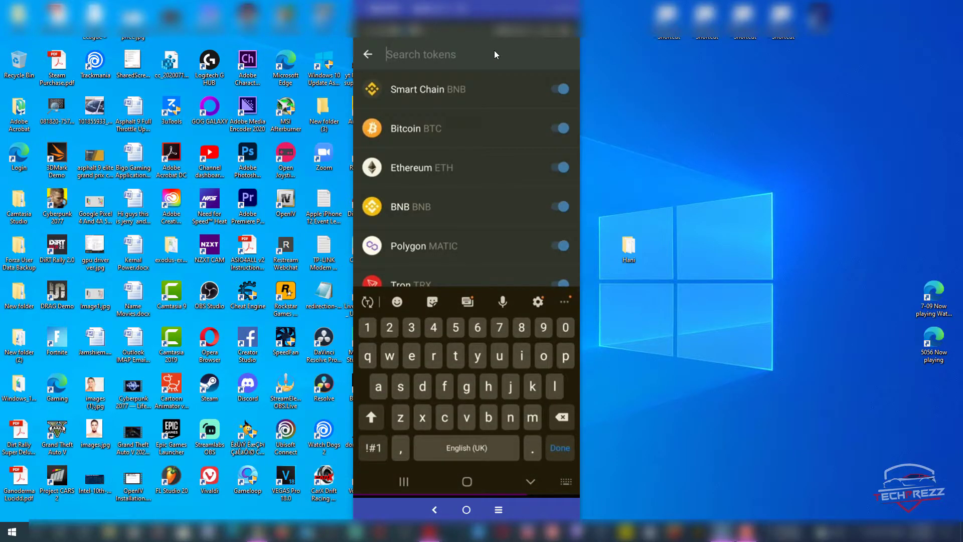
{"action": "scroll", "coordinate": [456, 170], "scroll_direction": "down", "scroll_amount": 4}
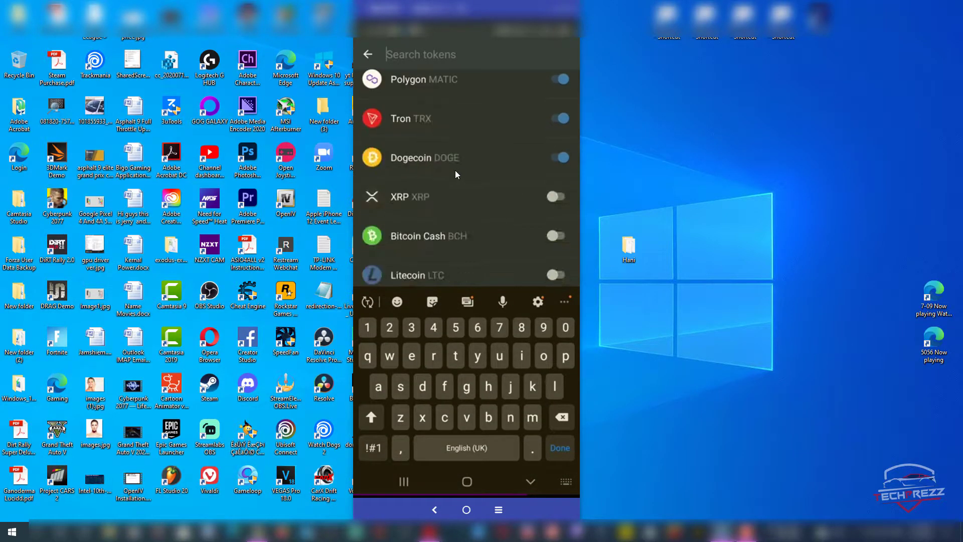
{"action": "scroll", "coordinate": [448, 161], "scroll_direction": "down", "scroll_amount": 10}
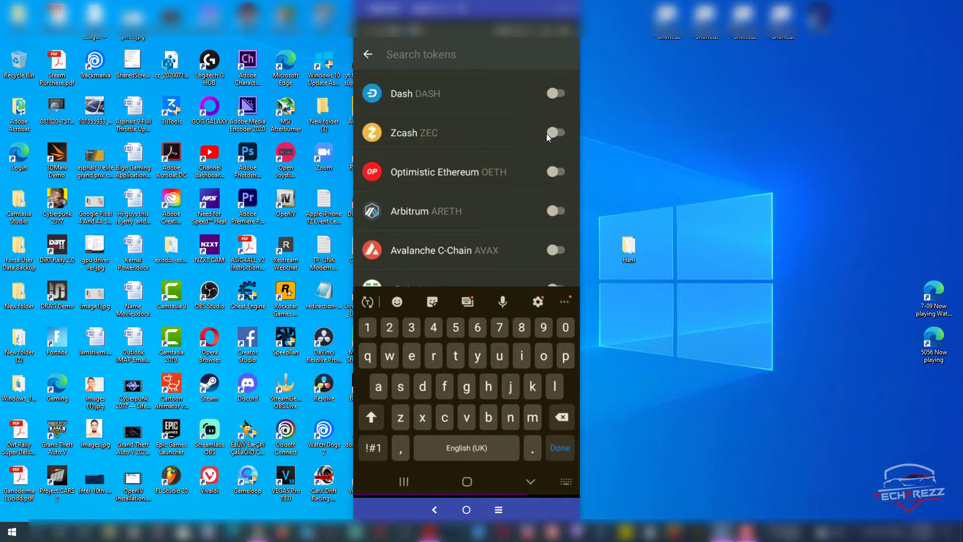
{"action": "scroll", "coordinate": [498, 172], "scroll_direction": "up", "scroll_amount": 1}
{"action": "scroll", "coordinate": [497, 171], "scroll_direction": "up", "scroll_amount": 1}
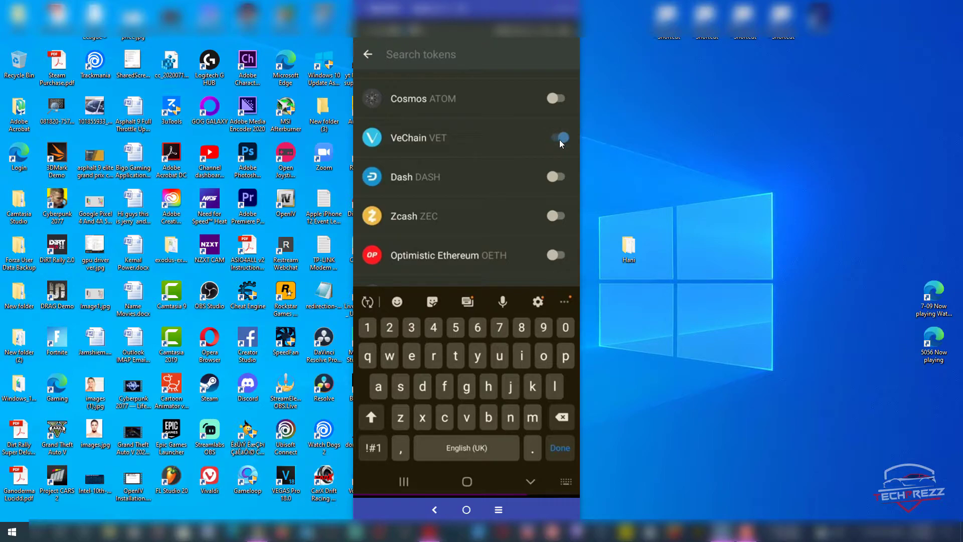
{"action": "left_click", "coordinate": [559, 139]}
Step: In Chrome, switch to the CoinGecko Ryoshi Token tab, select the coin name, then minimize Chrome
{"action": "mouse_move", "coordinate": [257, 532]}
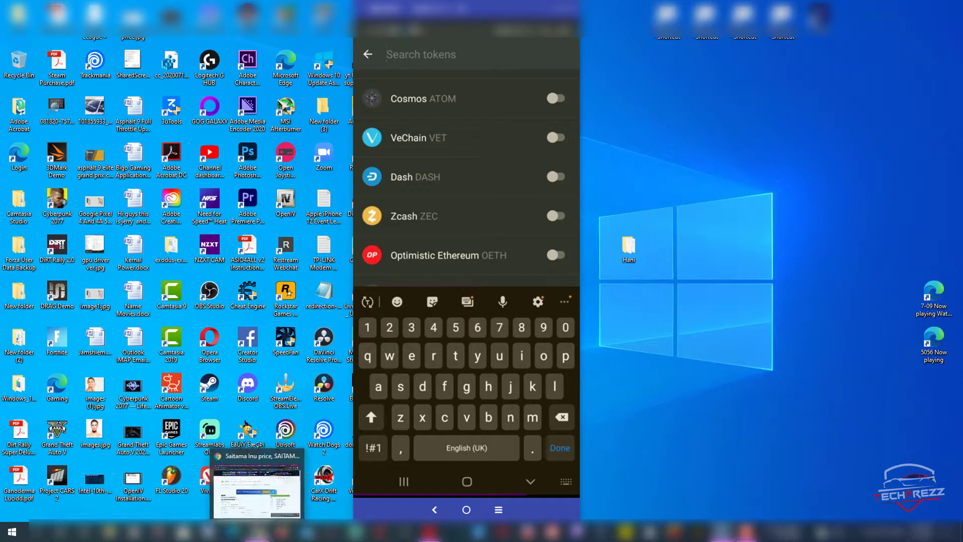
{"action": "left_click", "coordinate": [256, 492]}
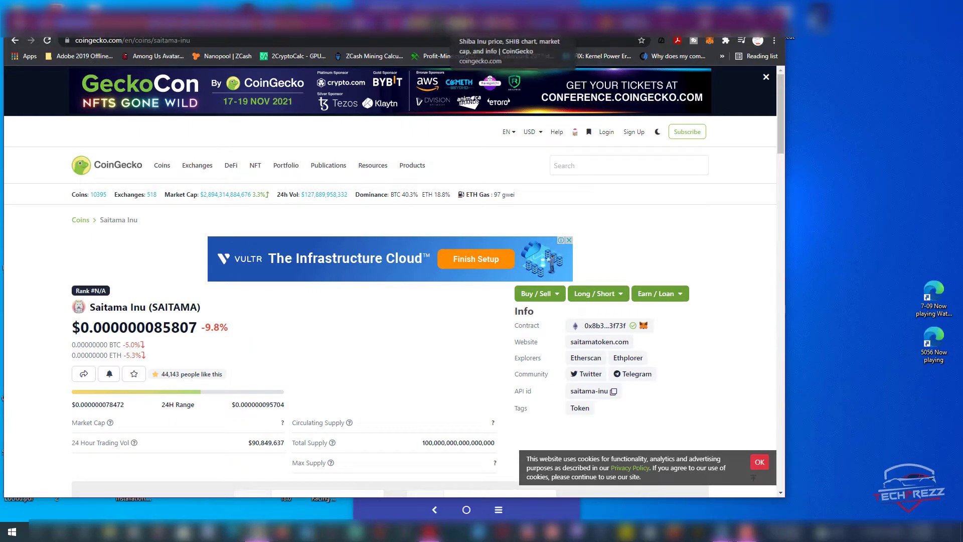
{"action": "left_click", "coordinate": [454, 22]}
{"action": "left_click", "coordinate": [470, 23]}
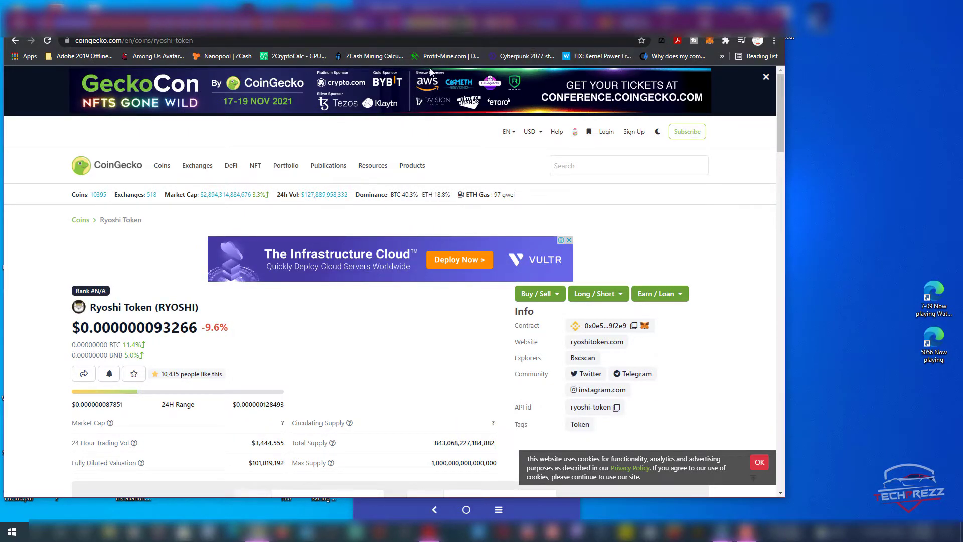
{"action": "left_click_drag", "start_coordinate": [90, 307], "coordinate": [153, 306]}
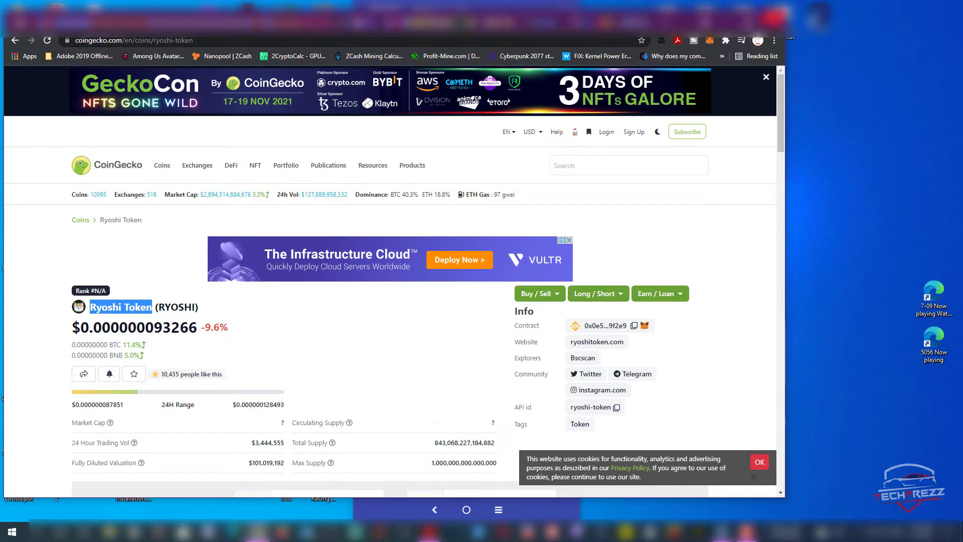
{"action": "left_click", "coordinate": [727, 20]}
Step: Search wallet tokens for 'Ryoshi Token', trim it to 'Ryoshi', then restore the CoinGecko page
{"action": "left_click", "coordinate": [436, 56]}
{"action": "type", "text": "Ryo"}
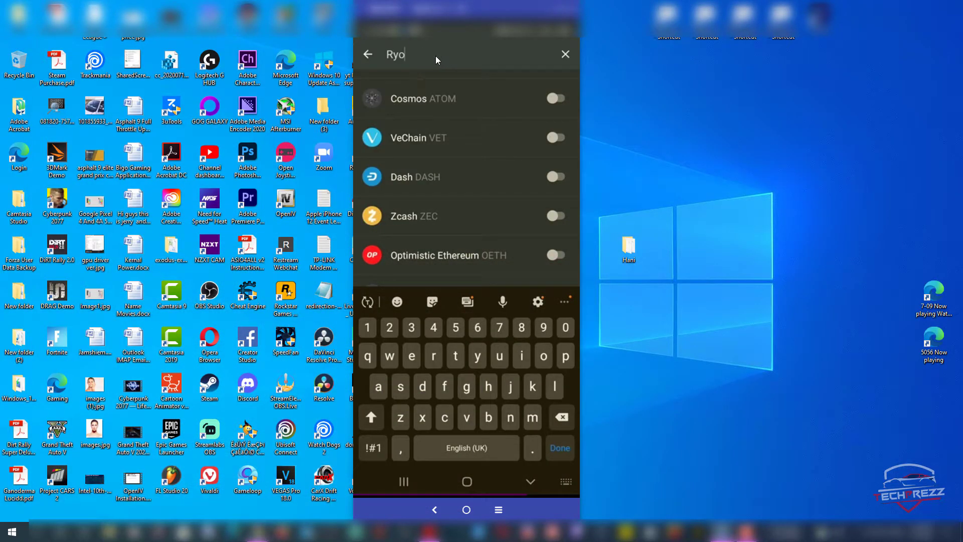
{"action": "type", "text": "shi Token"}
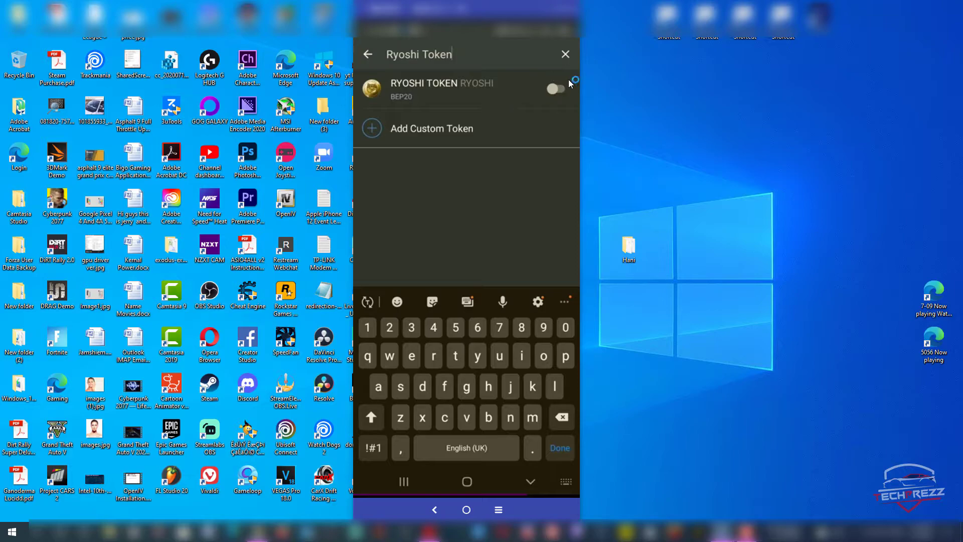
{"action": "key", "text": "BackSpace"}
{"action": "key", "text": "BackSpace"}
{"action": "key", "text": "BackSpace"}
{"action": "key", "text": "BackSpace"}
{"action": "key", "text": "BackSpace"}
{"action": "key", "text": "BackSpace"}
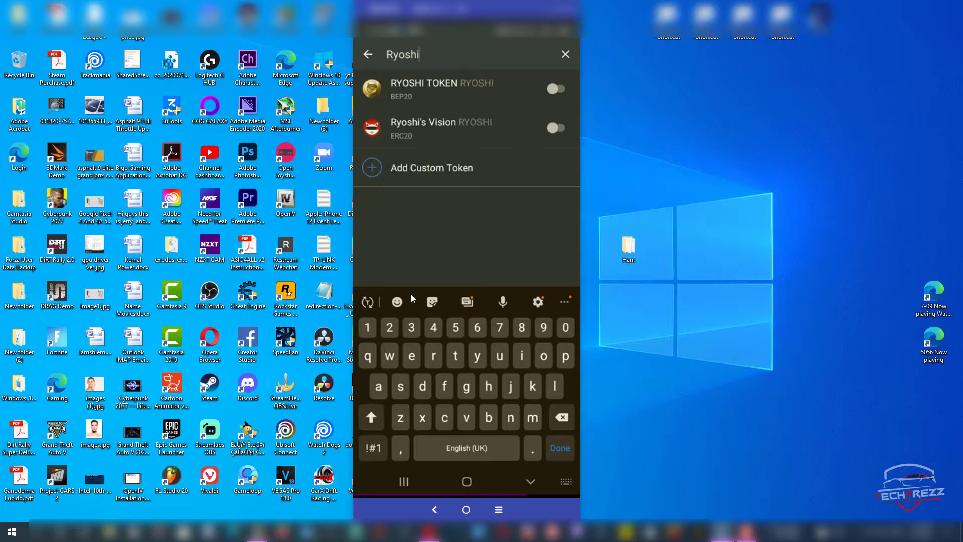
{"action": "left_click", "coordinate": [260, 531]}
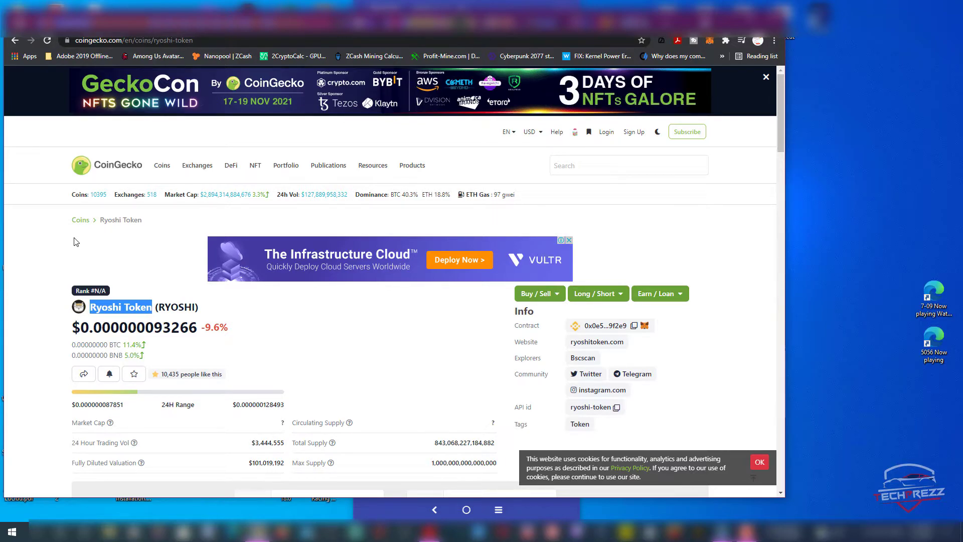
Step: On CoinGecko, scroll to the Contract field and copy Ryoshi Token's contract address
{"action": "left_click", "coordinate": [577, 165]}
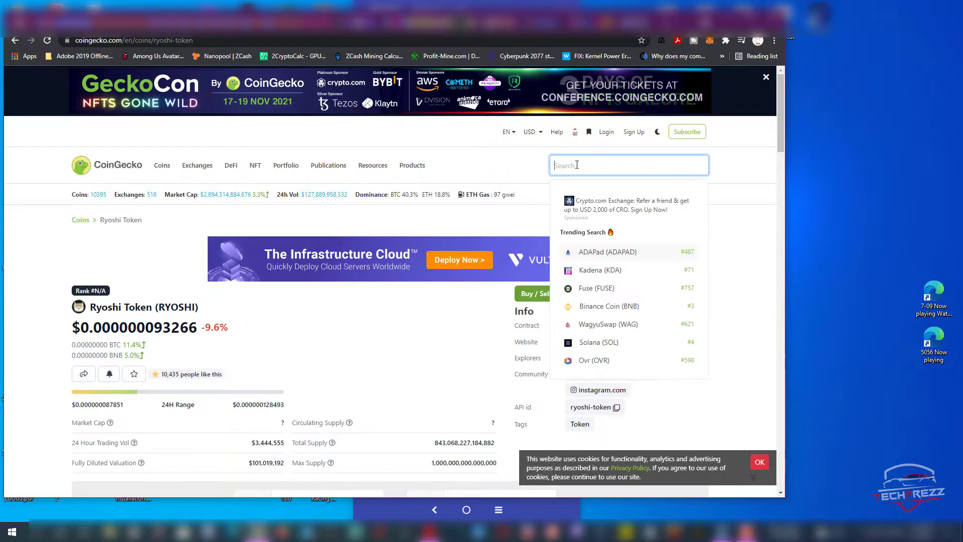
{"action": "left_click", "coordinate": [20, 340]}
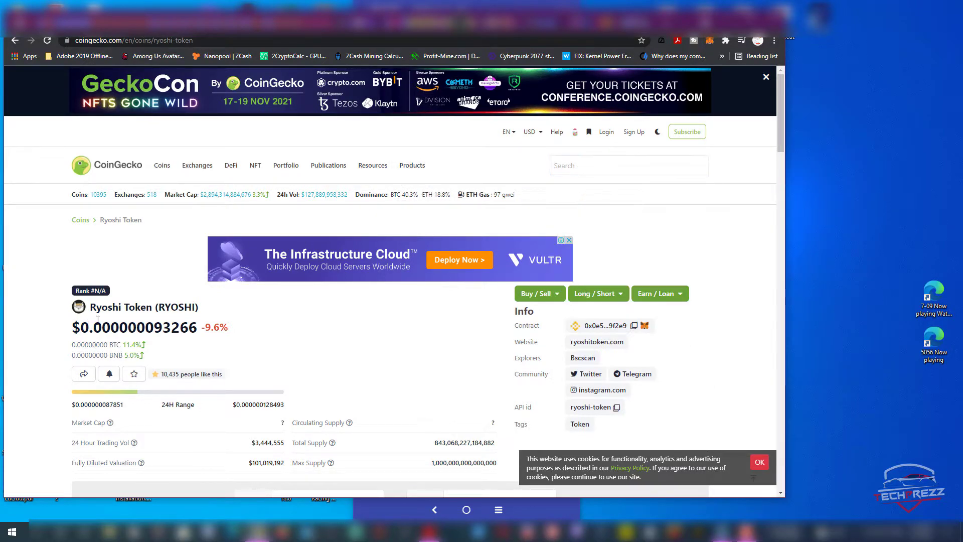
{"action": "scroll", "coordinate": [286, 337], "scroll_direction": "down", "scroll_amount": 3}
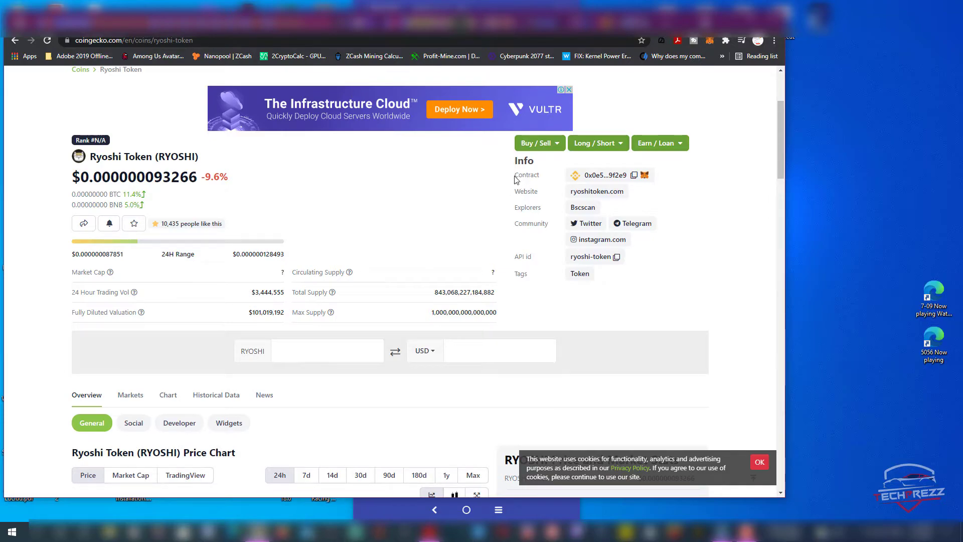
{"action": "left_click_drag", "start_coordinate": [516, 177], "coordinate": [544, 178]}
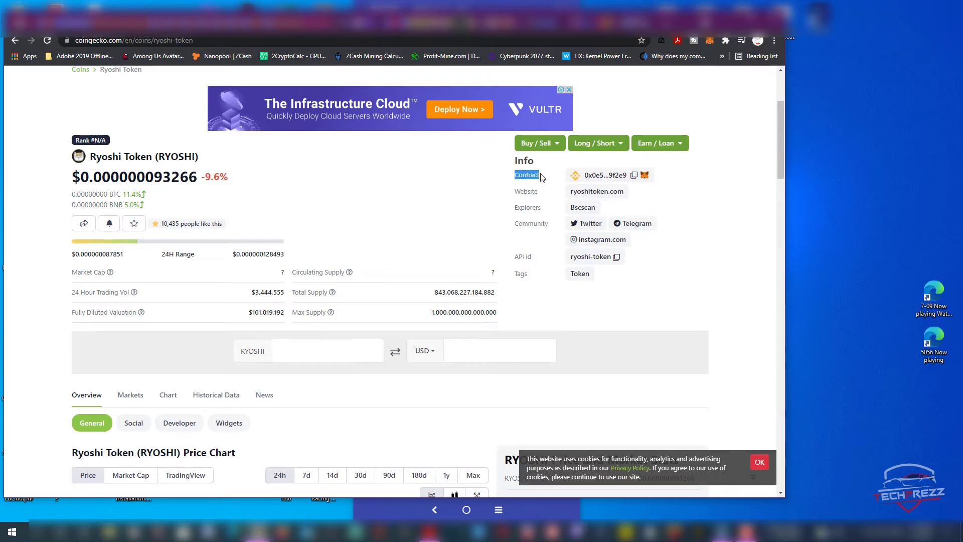
{"action": "left_click", "coordinate": [688, 192]}
{"action": "left_click", "coordinate": [634, 177]}
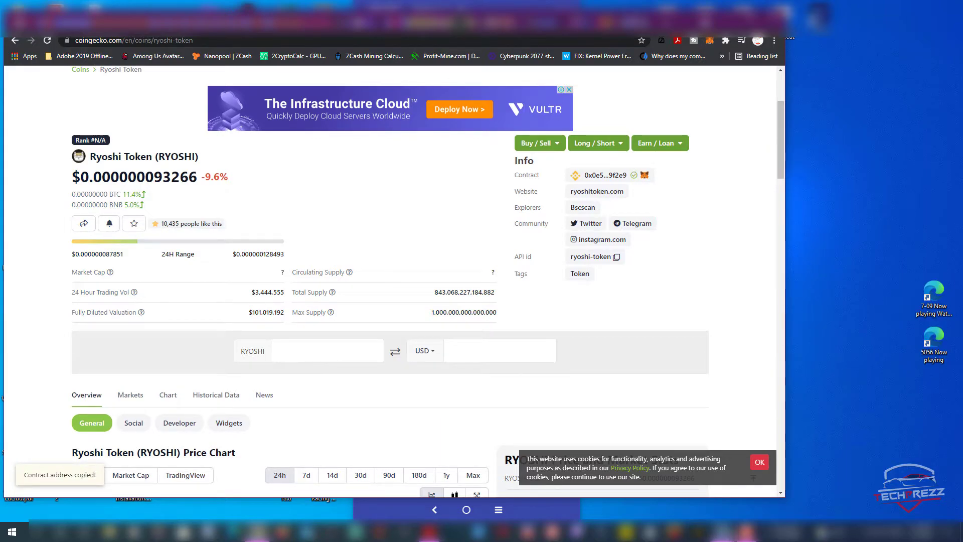
Step: In the wallet, clear the token search and return to the home Tokens list
{"action": "left_click", "coordinate": [732, 533]}
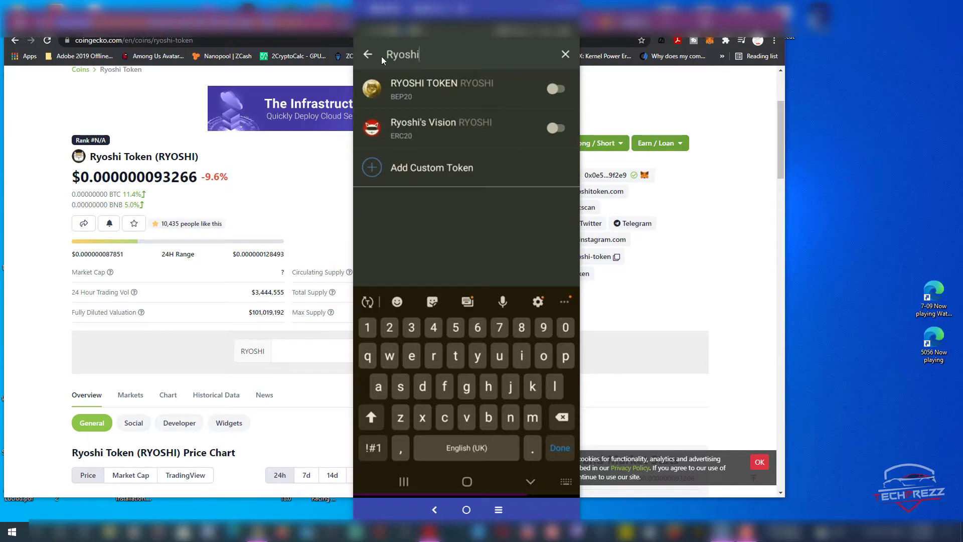
{"action": "left_click", "coordinate": [438, 59]}
{"action": "key", "text": "BackSpace"}
{"action": "key", "text": "BackSpace"}
{"action": "key", "text": "BackSpace"}
{"action": "key", "text": "BackSpace"}
{"action": "key", "text": "BackSpace"}
{"action": "key", "text": "BackSpace"}
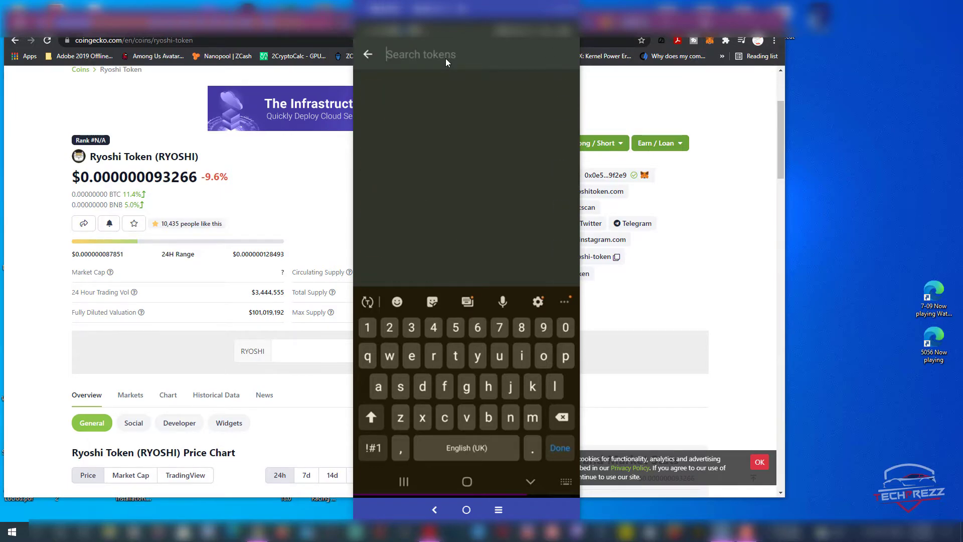
{"action": "left_click", "coordinate": [369, 52]}
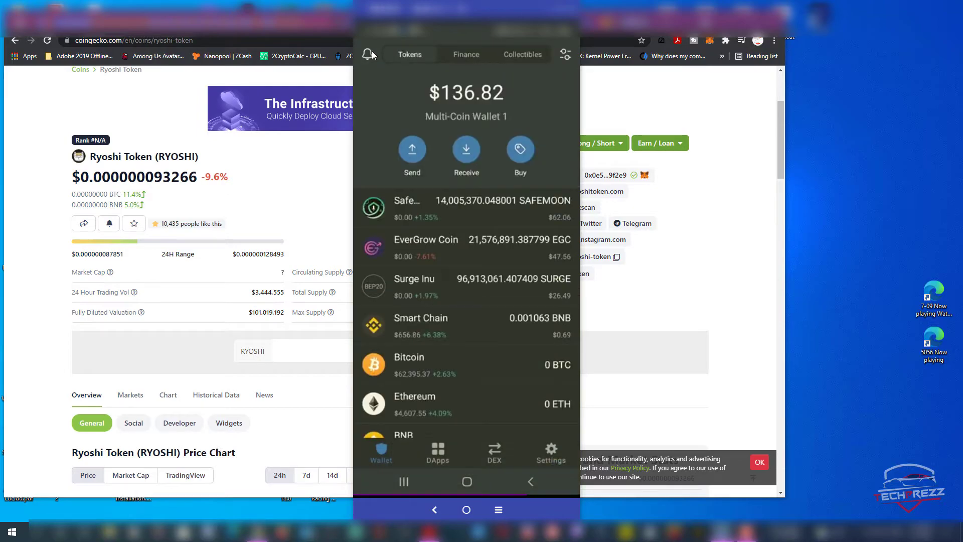
Step: Search tokens by the Ryoshi contract address 0x0e5f…f2e9, then replace it with 'sandjs' to show no results
{"action": "left_click", "coordinate": [566, 55]}
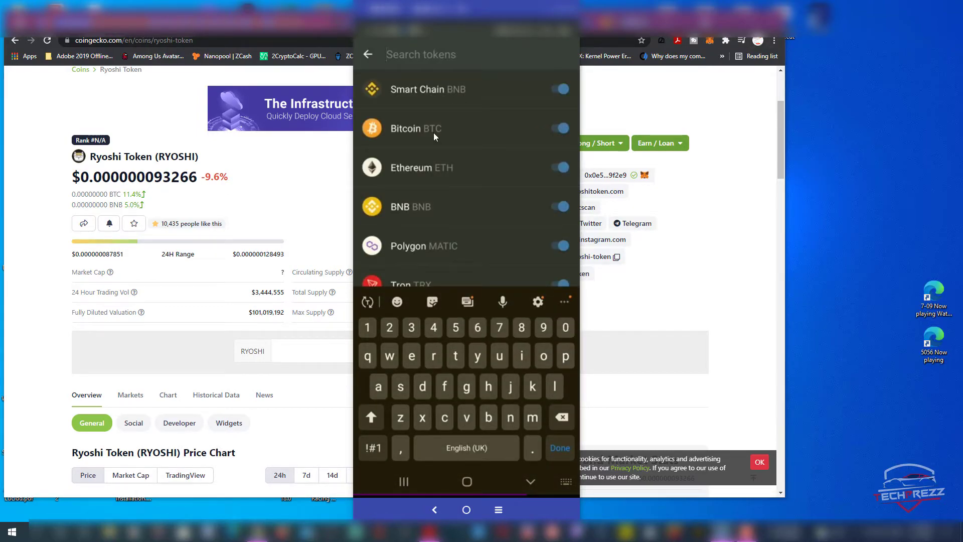
{"action": "type", "text": "0x0e5f989ce525acc4ee455"}
{"action": "type", "text": "06af91964f7f4c9f2e9"}
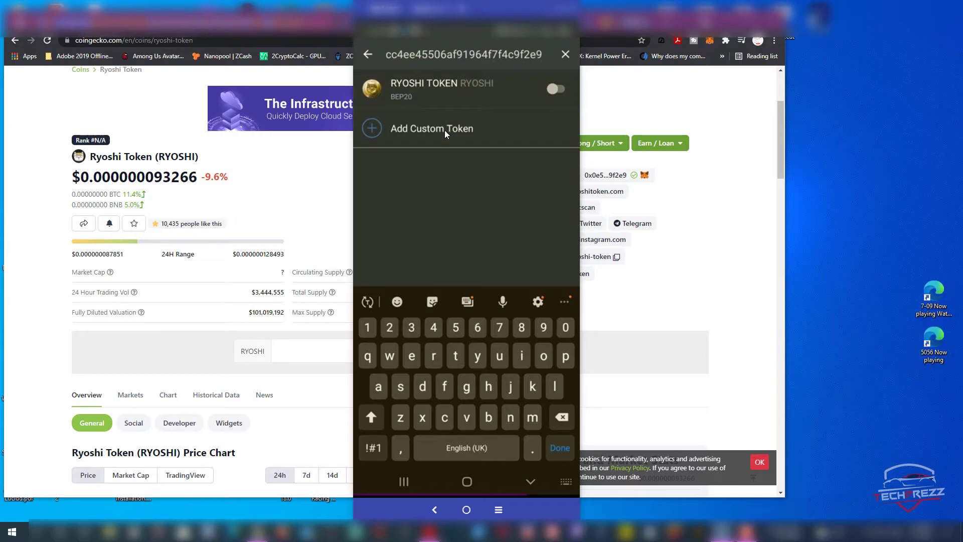
{"action": "key", "text": "BackSpace"}
{"action": "key", "text": "BackSpace"}
{"action": "key", "text": "BackSpace"}
{"action": "key", "text": "BackSpace"}
{"action": "key", "text": "BackSpace"}
{"action": "key", "text": "BackSpace"}
{"action": "key", "text": "BackSpace"}
{"action": "key", "text": "BackSpace"}
{"action": "key", "text": "BackSpace"}
{"action": "key", "text": "BackSpace"}
{"action": "key", "text": "BackSpace"}
{"action": "key", "text": "BackSpace"}
{"action": "key", "text": "BackSpace"}
{"action": "key", "text": "BackSpace"}
{"action": "key", "text": "BackSpace"}
{"action": "key", "text": "BackSpace"}
{"action": "key", "text": "BackSpace"}
{"action": "key", "text": "BackSpace"}
{"action": "key", "text": "BackSpace"}
{"action": "key", "text": "BackSpace"}
{"action": "key", "text": "BackSpace"}
{"action": "key", "text": "BackSpace"}
{"action": "key", "text": "BackSpace"}
{"action": "key", "text": "BackSpace"}
{"action": "key", "text": "BackSpace"}
{"action": "key", "text": "BackSpace"}
{"action": "key", "text": "BackSpace"}
{"action": "key", "text": "BackSpace"}
{"action": "key", "text": "BackSpace"}
{"action": "key", "text": "BackSpace"}
{"action": "key", "text": "BackSpace"}
{"action": "key", "text": "BackSpace"}
{"action": "key", "text": "BackSpace"}
{"action": "key", "text": "BackSpace"}
{"action": "key", "text": "BackSpace"}
{"action": "key", "text": "BackSpace"}
{"action": "key", "text": "BackSpace"}
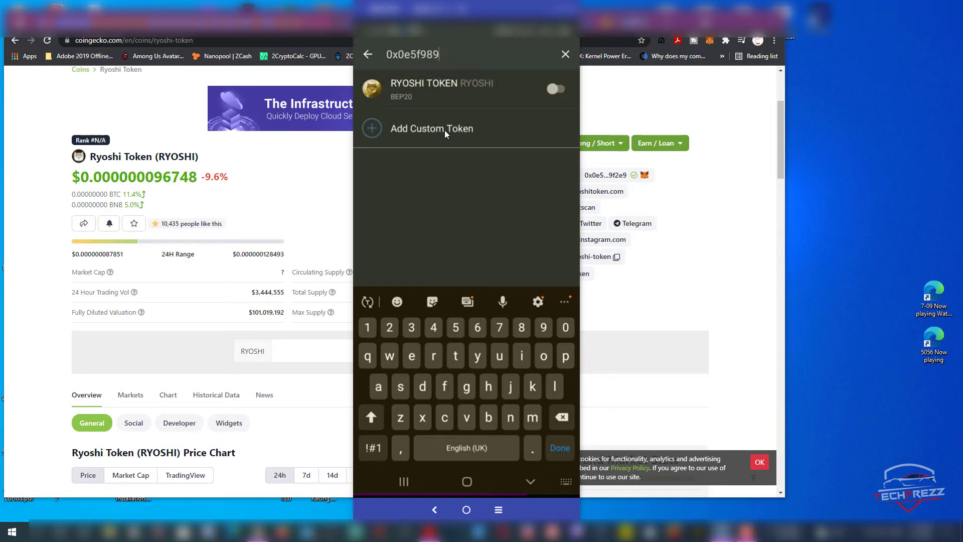
{"action": "type", "text": "s"}
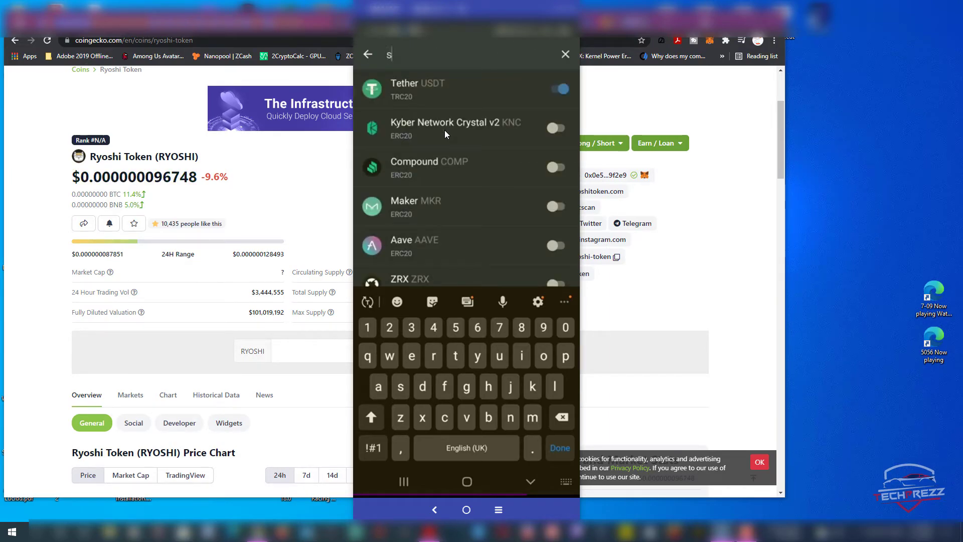
{"action": "type", "text": "andjs"}
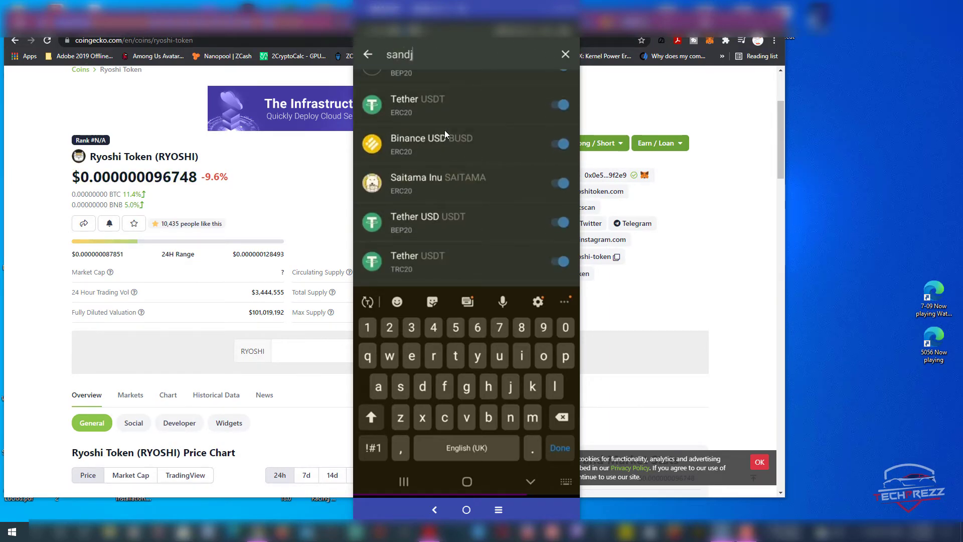
{"action": "left_click", "coordinate": [533, 480]}
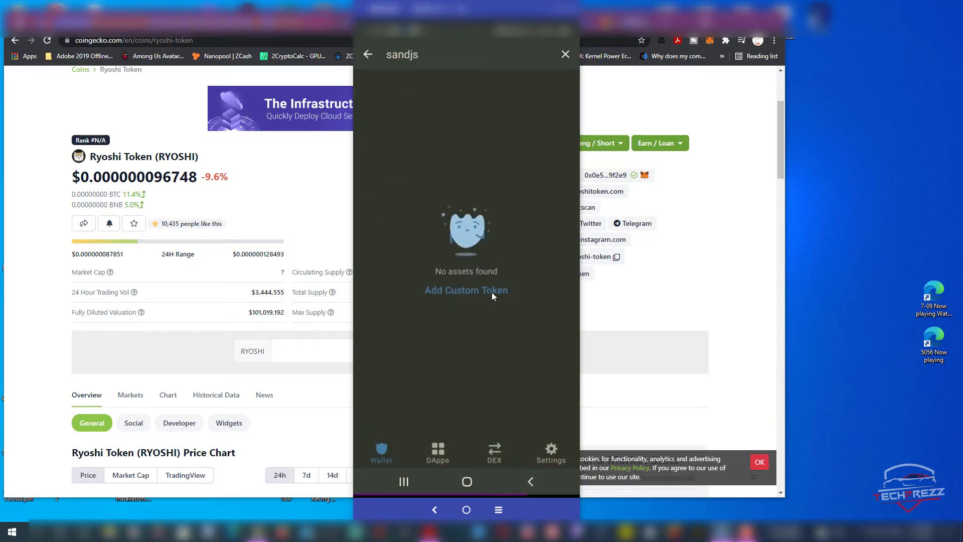
{"action": "left_click", "coordinate": [491, 292]}
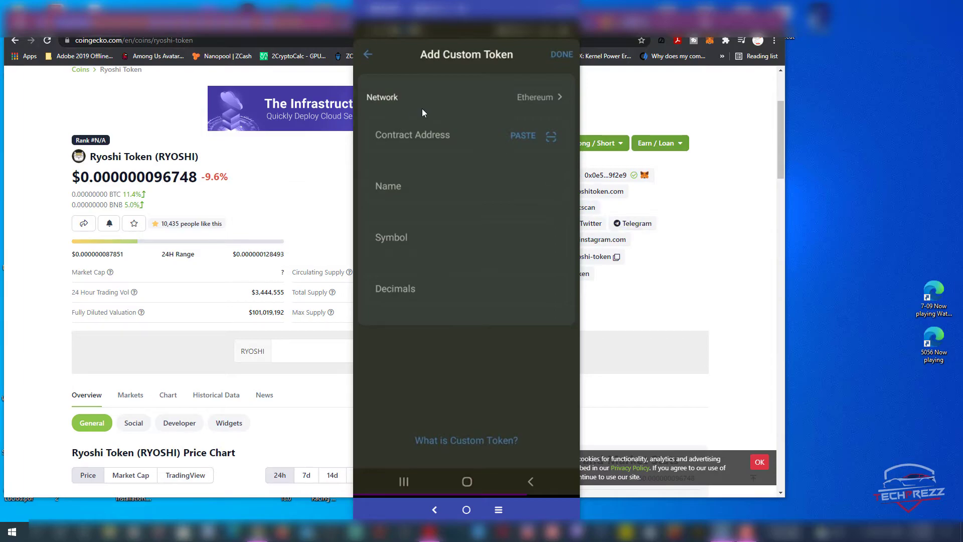
{"action": "left_click", "coordinate": [435, 135]}
{"action": "key", "text": "ctrl+v"}
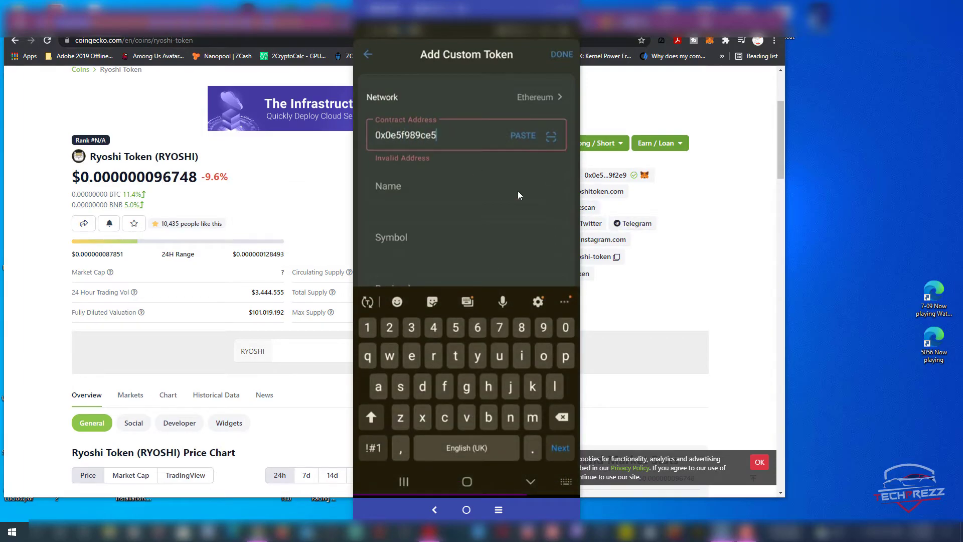
{"action": "left_click", "coordinate": [753, 193]}
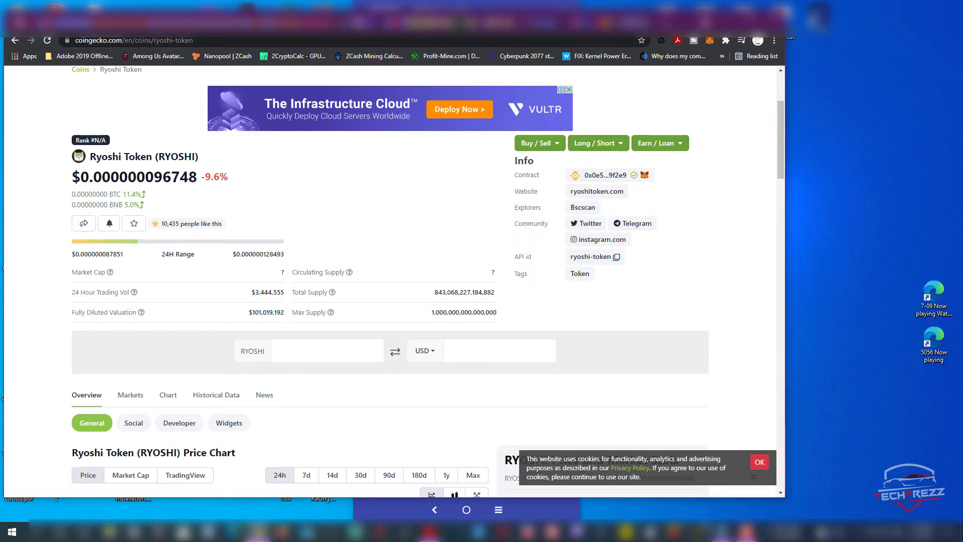
{"action": "mouse_move", "coordinate": [726, 532]}
{"action": "left_click", "coordinate": [725, 482]}
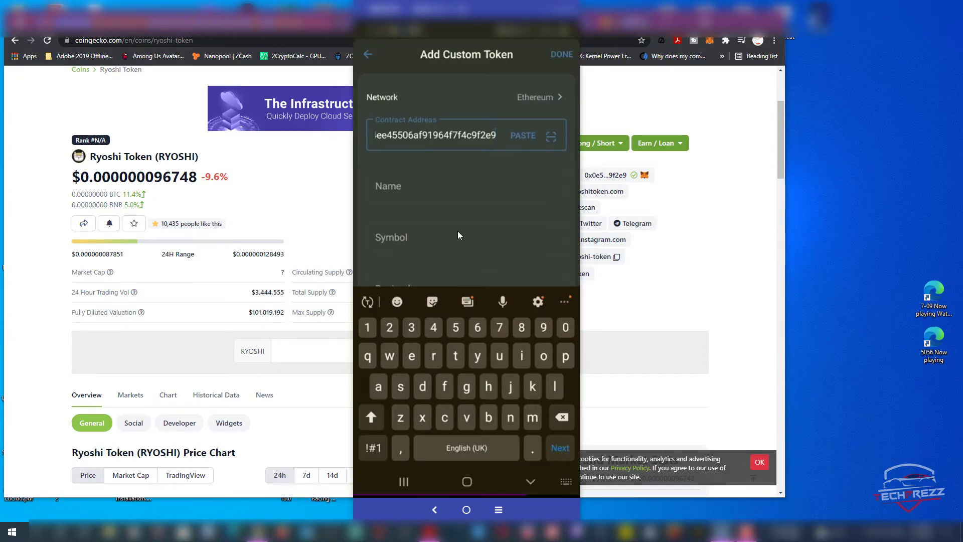
{"action": "left_click", "coordinate": [464, 97]}
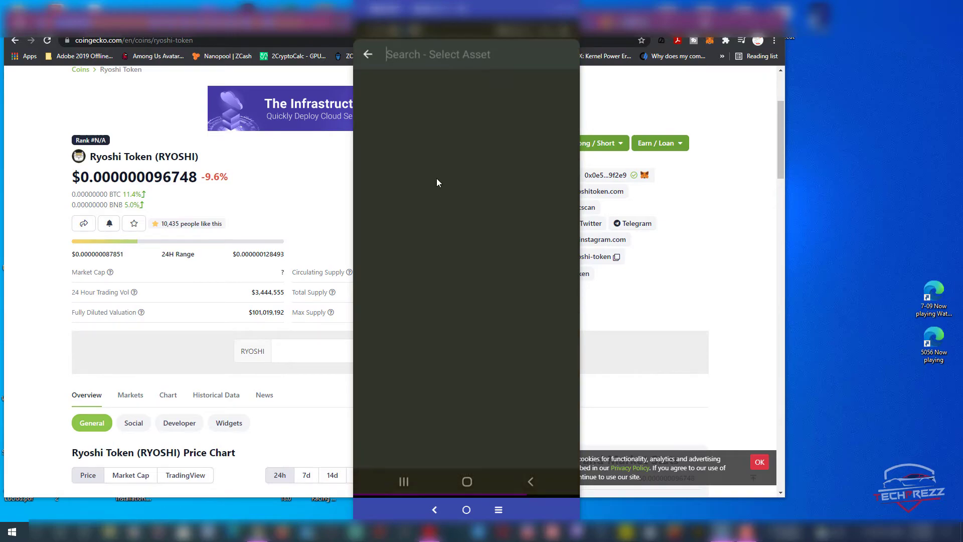
{"action": "left_click", "coordinate": [368, 51]}
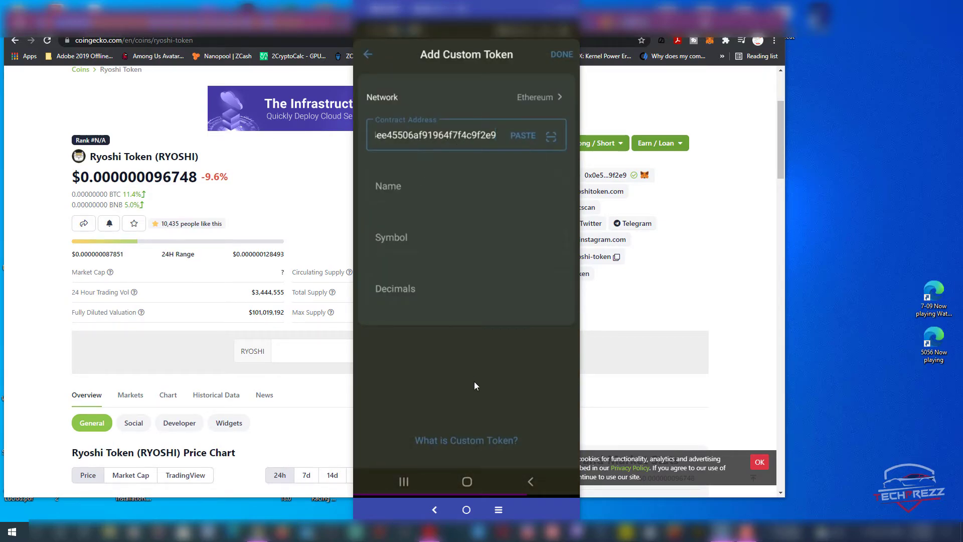
{"action": "left_click", "coordinate": [455, 137]}
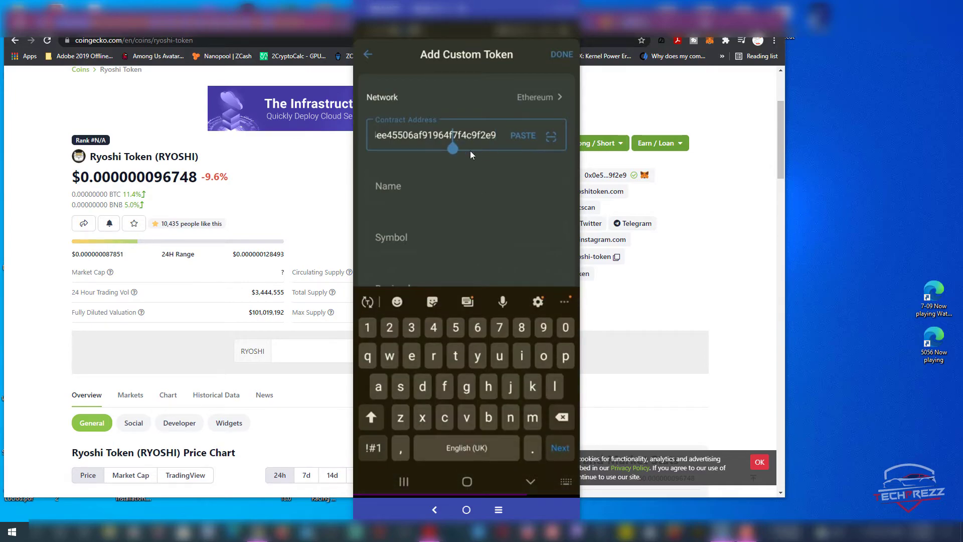
{"action": "left_click", "coordinate": [532, 482]}
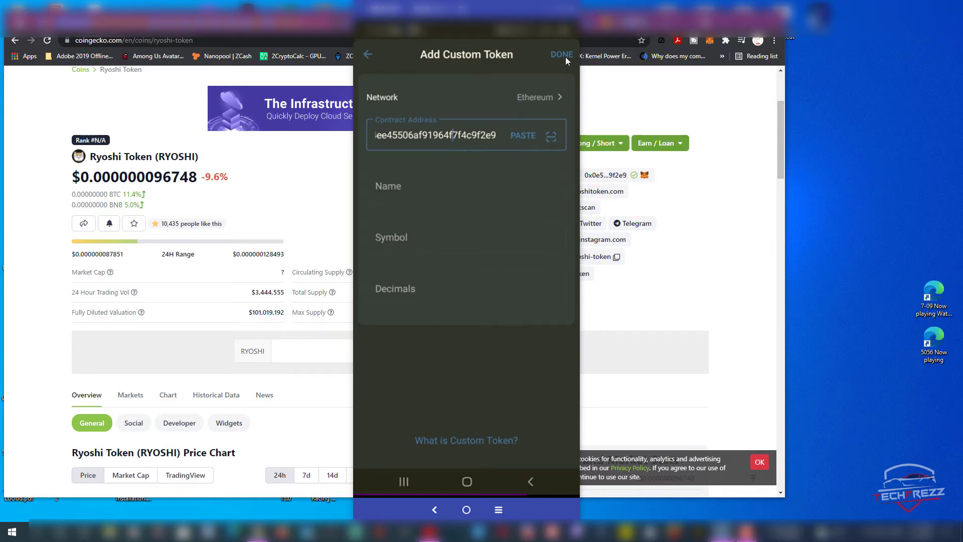
Step: Leave the custom token form, search 'ryoshi', switch on RYOSHI TOKEN (BEP20), and clear the search
{"action": "left_click", "coordinate": [368, 54]}
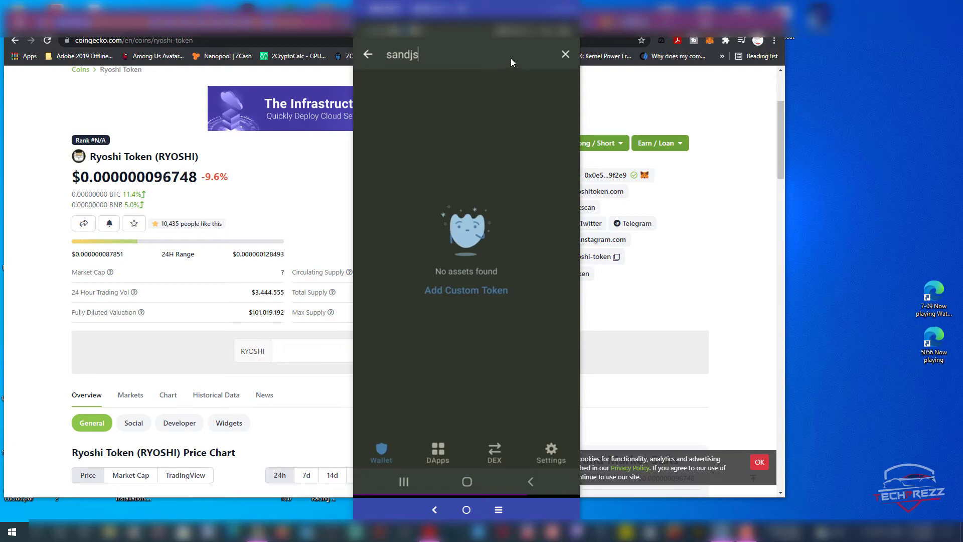
{"action": "left_click", "coordinate": [566, 53]}
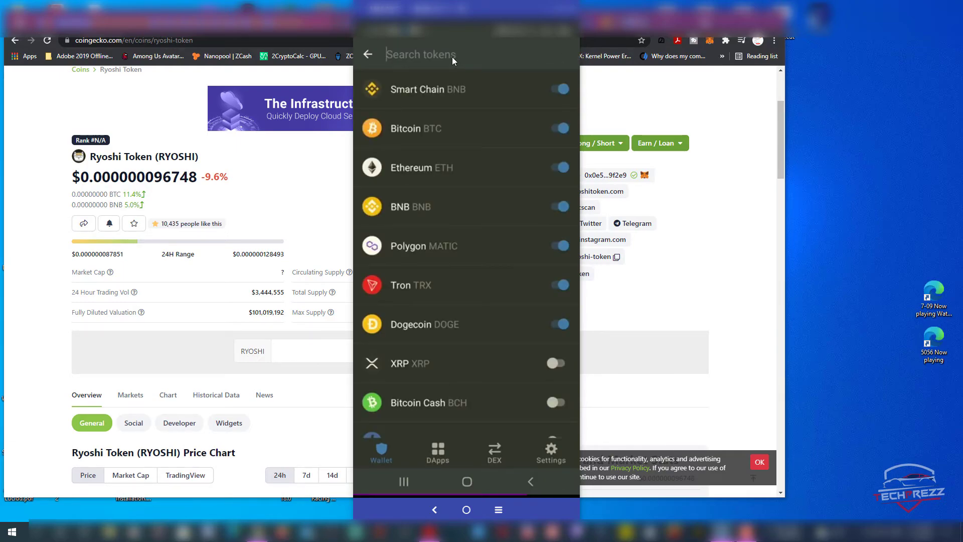
{"action": "type", "text": "ryoshi"}
{"action": "left_click", "coordinate": [555, 89]}
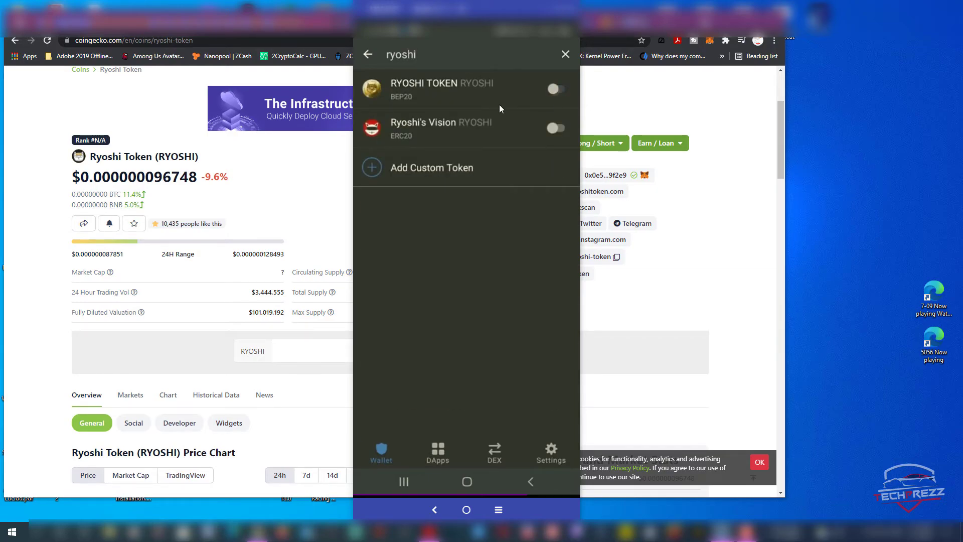
{"action": "left_click", "coordinate": [564, 55]}
Step: Return to the Tokens home list and scroll down to the RYOSHI TOKEN row showing 0 RYOSHI
{"action": "left_click", "coordinate": [367, 59]}
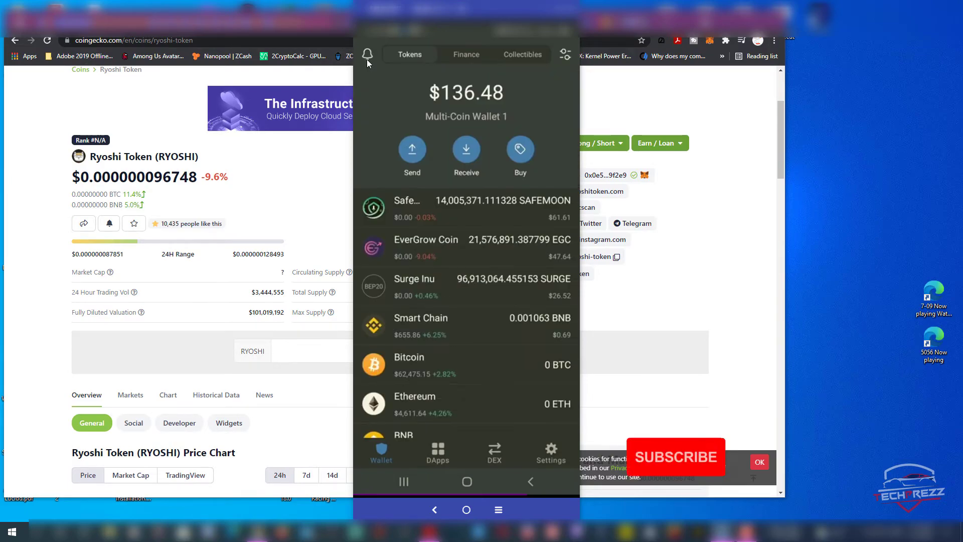
{"action": "scroll", "coordinate": [486, 286], "scroll_direction": "down", "scroll_amount": 5}
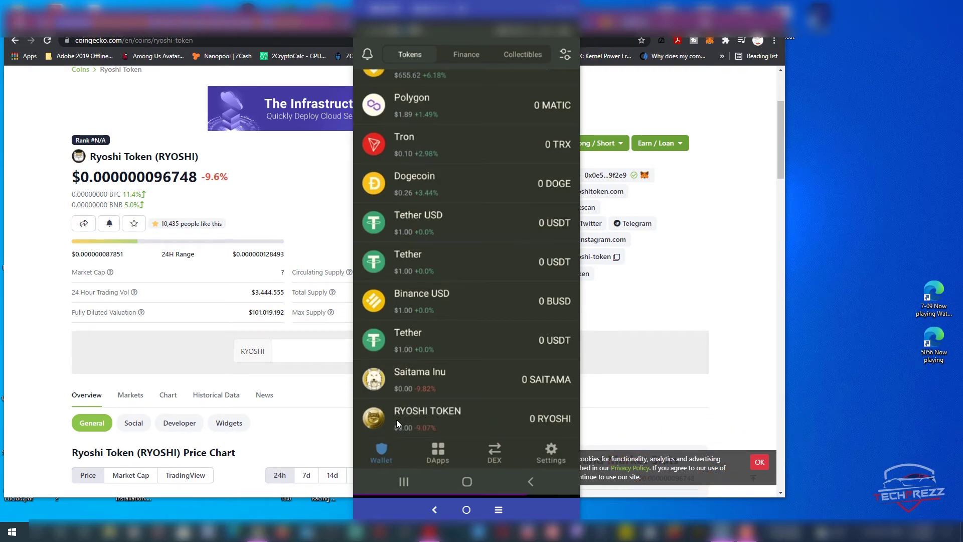
Step: Open token search and paste the Ryoshi contract address 0x0e5f…f2e9 into the search field
{"action": "left_click", "coordinate": [566, 55]}
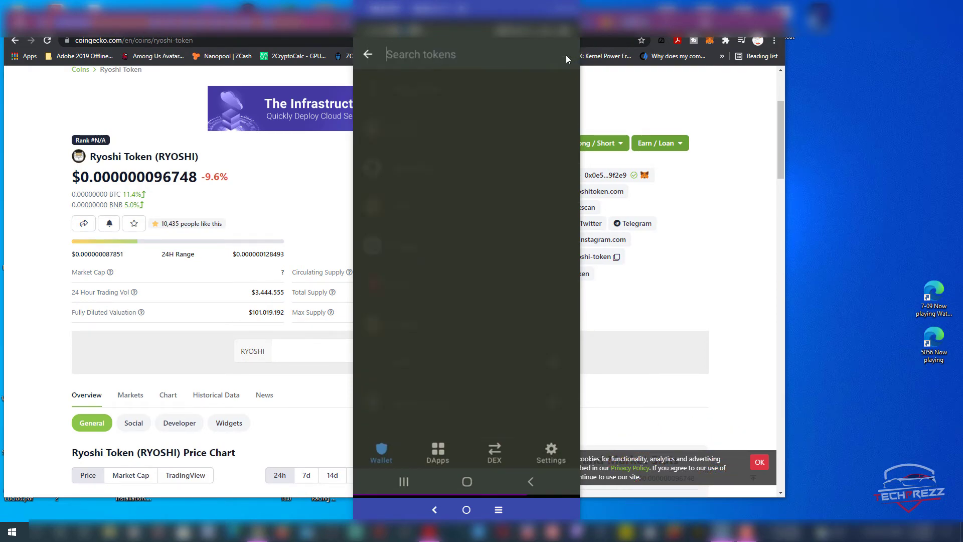
{"action": "scroll", "coordinate": [455, 168], "scroll_direction": "down", "scroll_amount": 5}
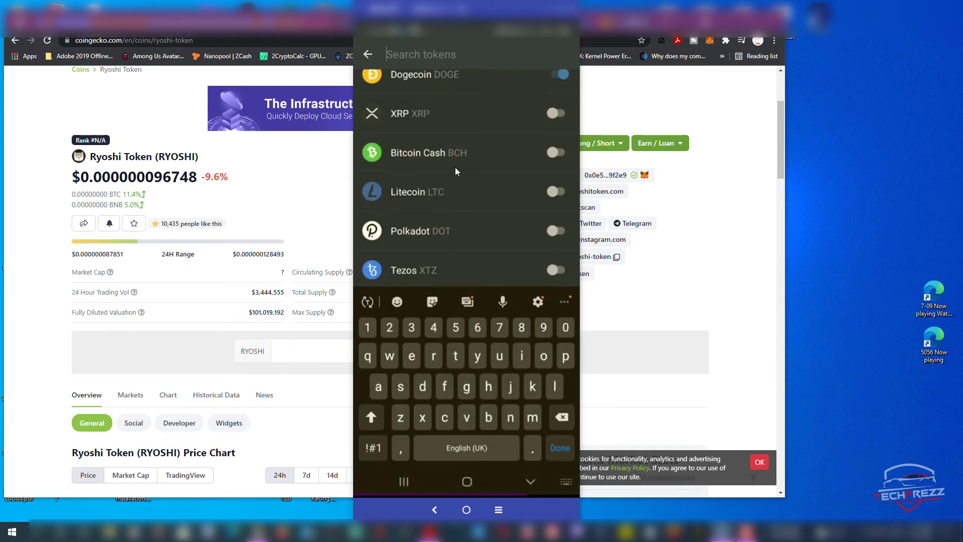
{"action": "scroll", "coordinate": [474, 174], "scroll_direction": "down", "scroll_amount": 2}
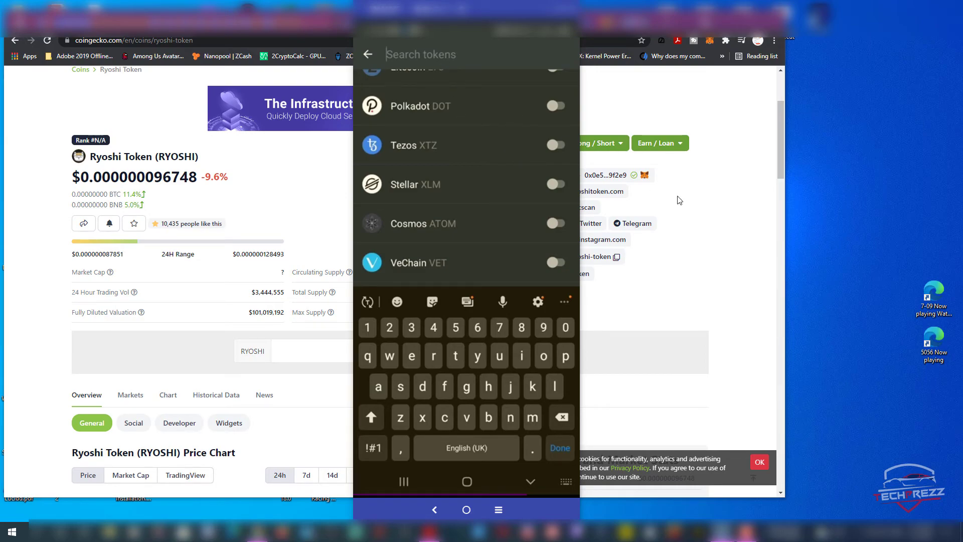
{"action": "left_click", "coordinate": [432, 51]}
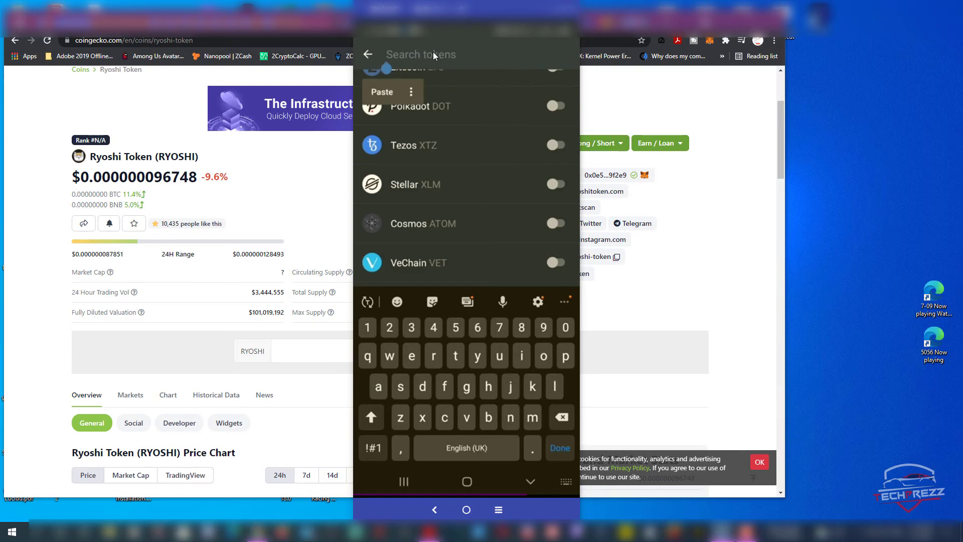
{"action": "mouse_move", "coordinate": [479, 15]}
{"action": "left_mouse_down"}
{"action": "mouse_move", "coordinate": [334, 27]}
{"action": "mouse_move", "coordinate": [467, 2]}
{"action": "mouse_move", "coordinate": [482, 11]}
{"action": "left_mouse_up"}
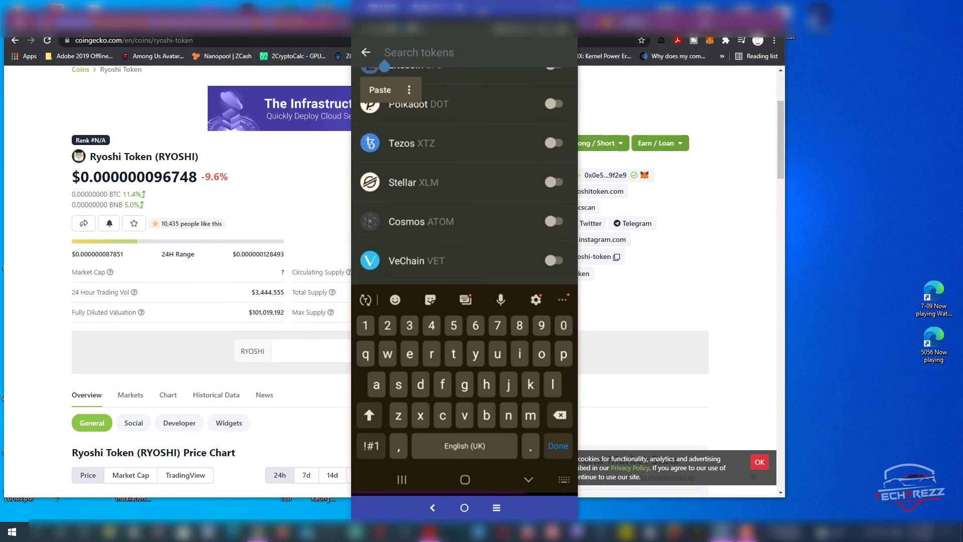
{"action": "type", "text": "0x0e5"}
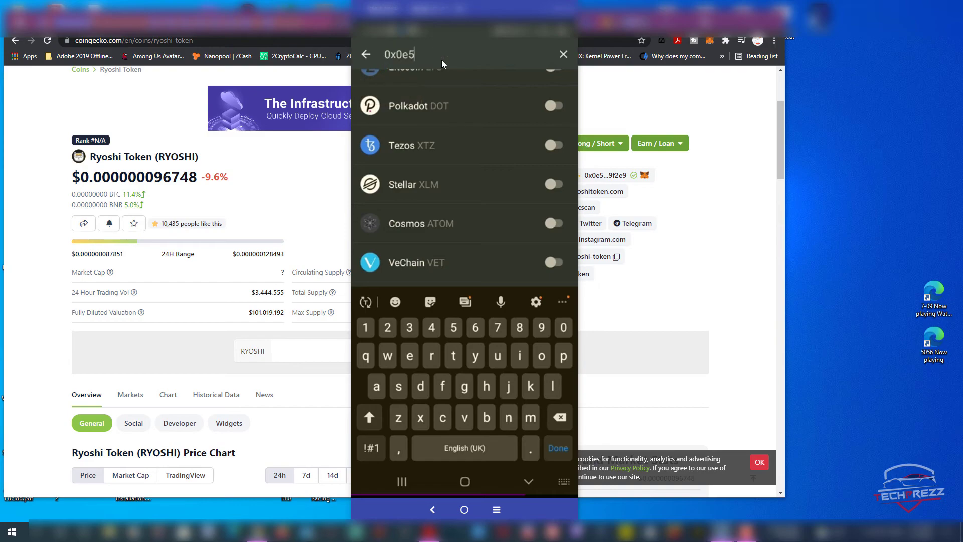
{"action": "type", "text": "f989ce525acc4ee45506af91964f7f4c9f2e9"}
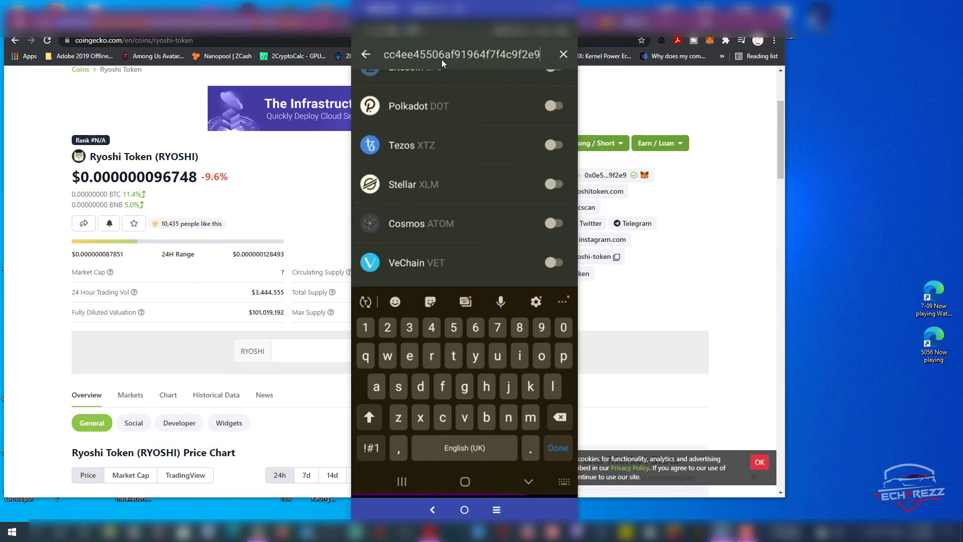